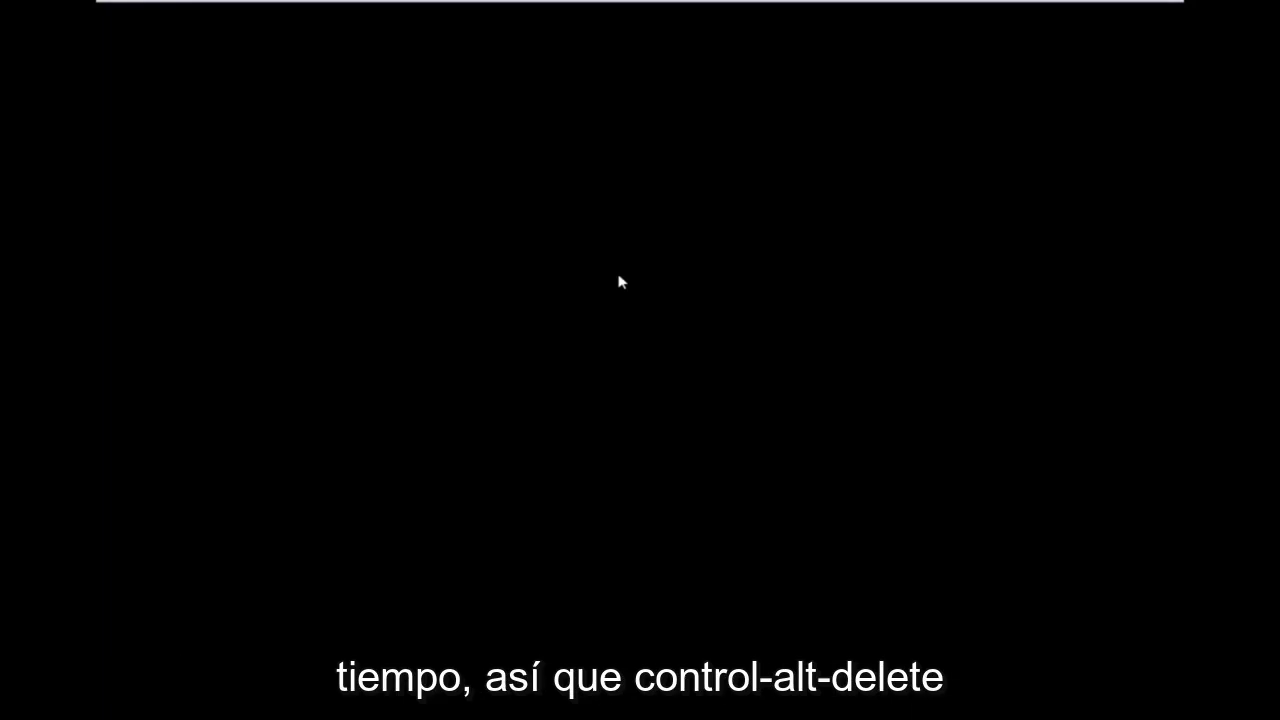
Step: Launch Task Manager from the Ctrl+Alt+Delete security screen and move it toward the centre
{"action": "key", "text": "ctrl+alt+Delete"}
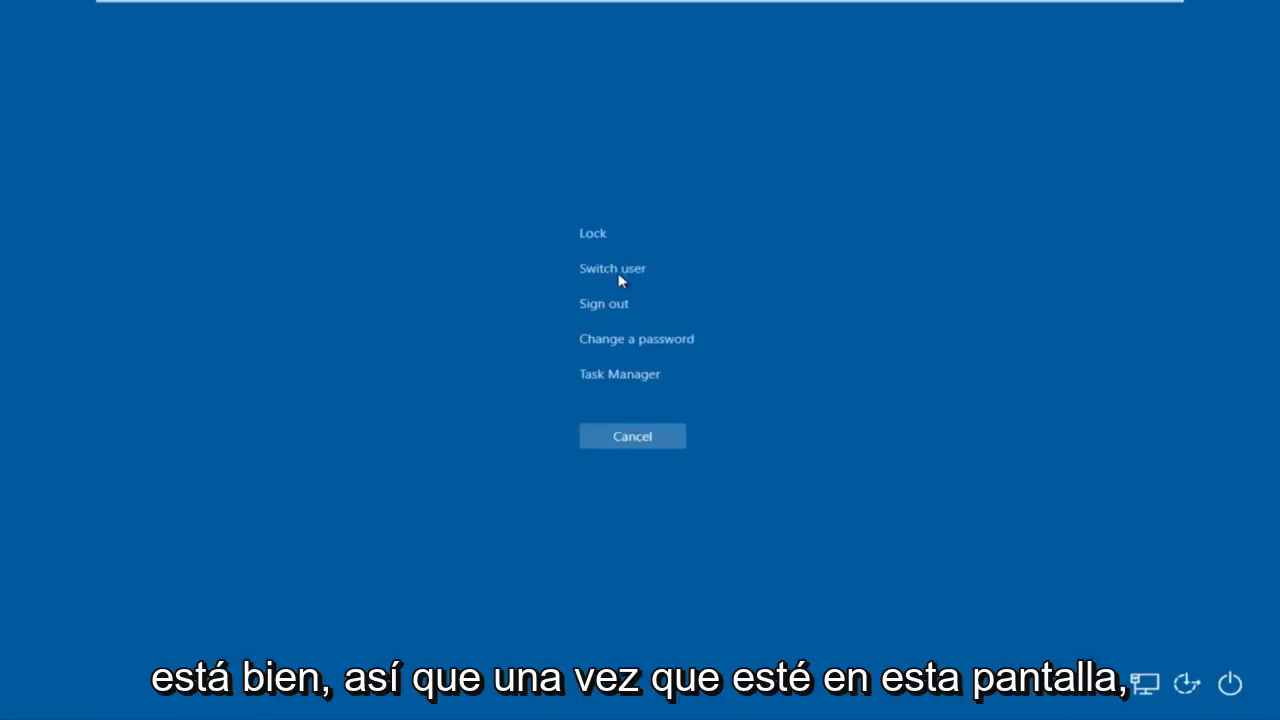
{"action": "left_click", "coordinate": [617, 377]}
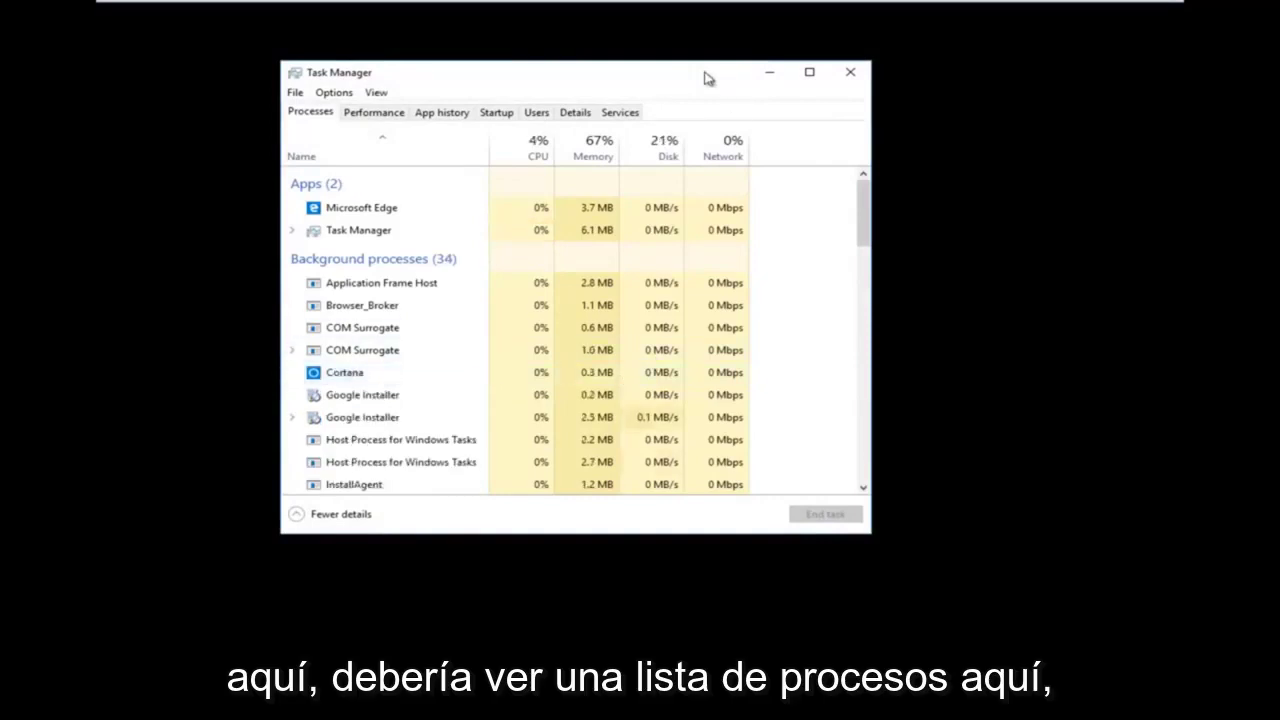
{"action": "left_click_drag", "start_coordinate": [650, 80], "coordinate": [750, 97]}
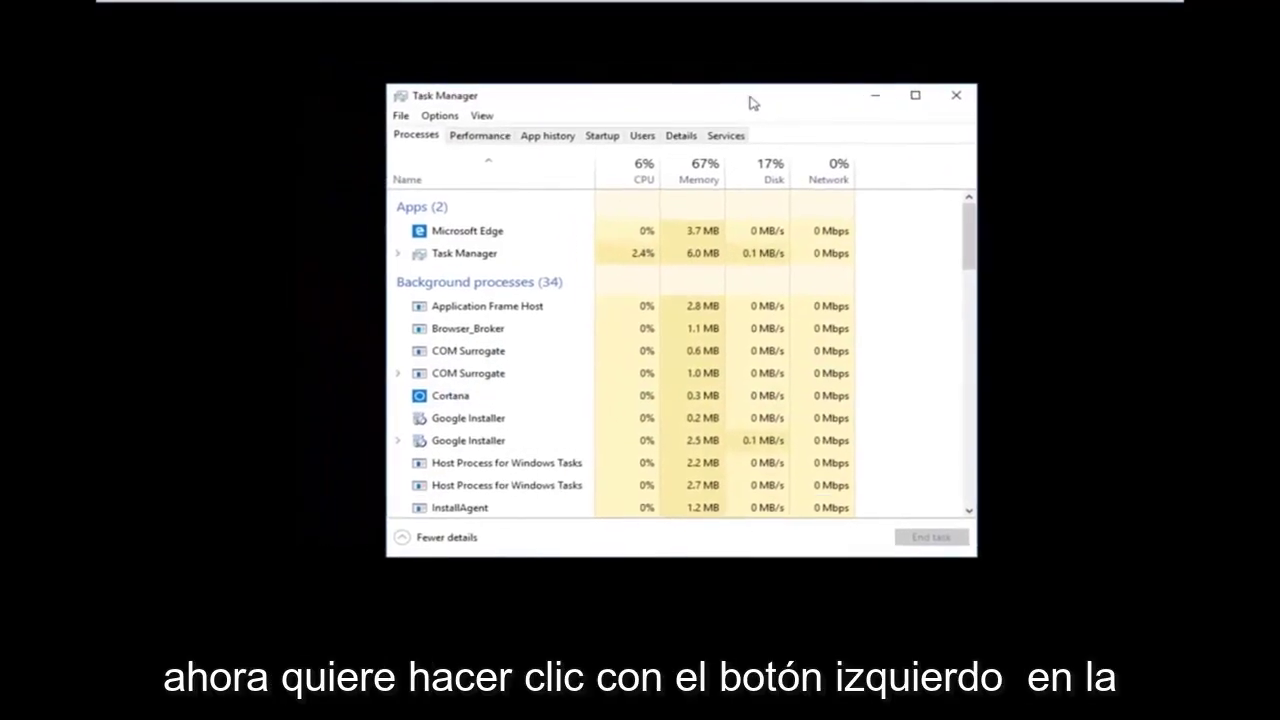
Step: Run 'regedit' as a new Task Manager task with administrative privileges enabled
{"action": "left_click", "coordinate": [402, 116]}
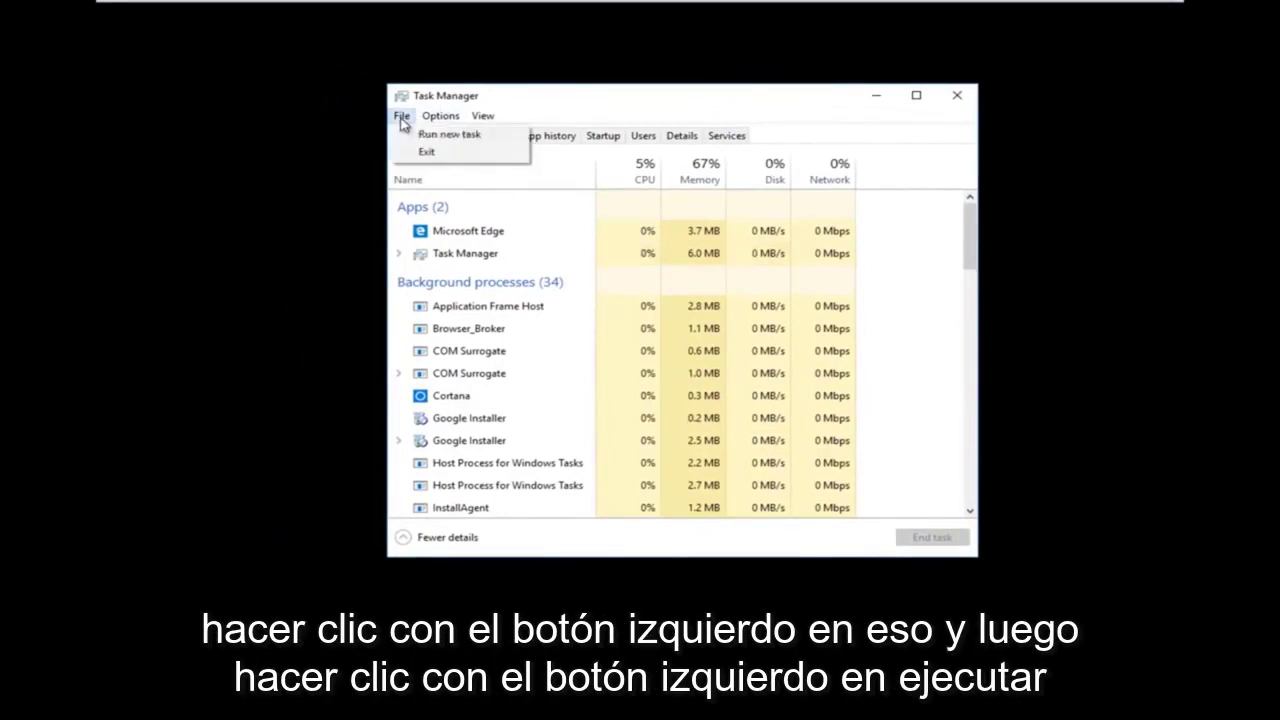
{"action": "left_click", "coordinate": [464, 138]}
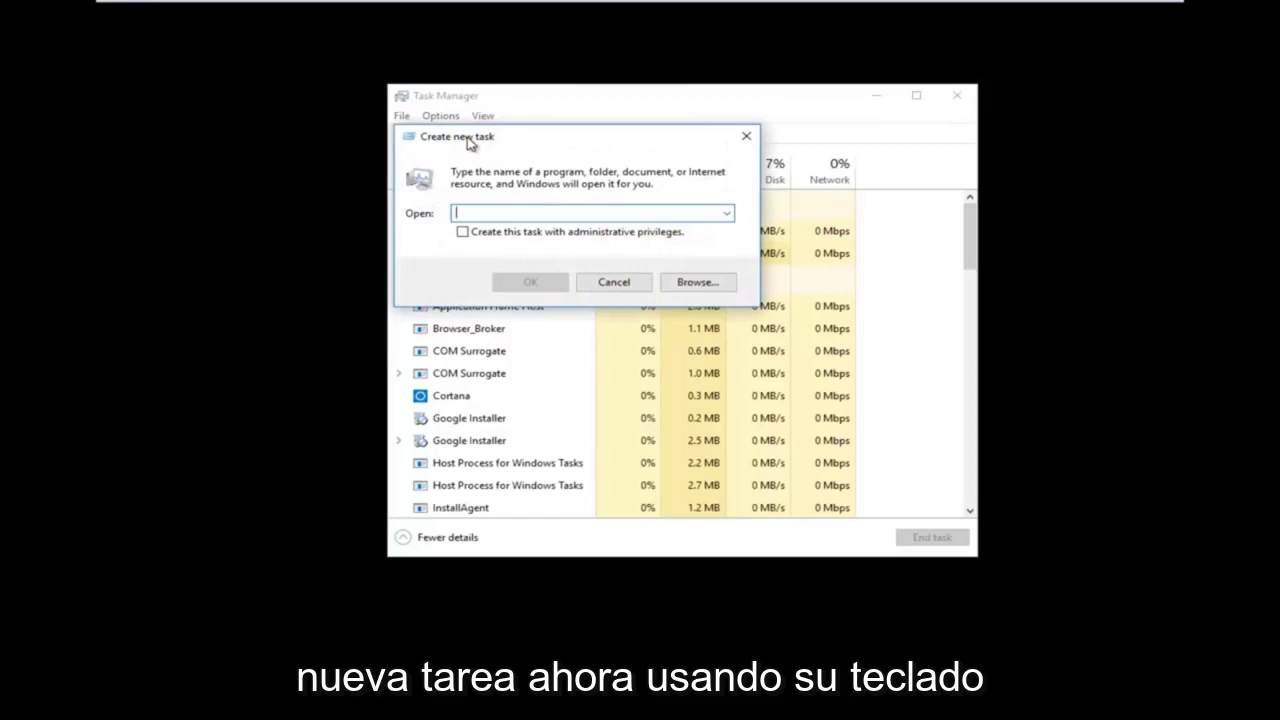
{"action": "type", "text": "reg"}
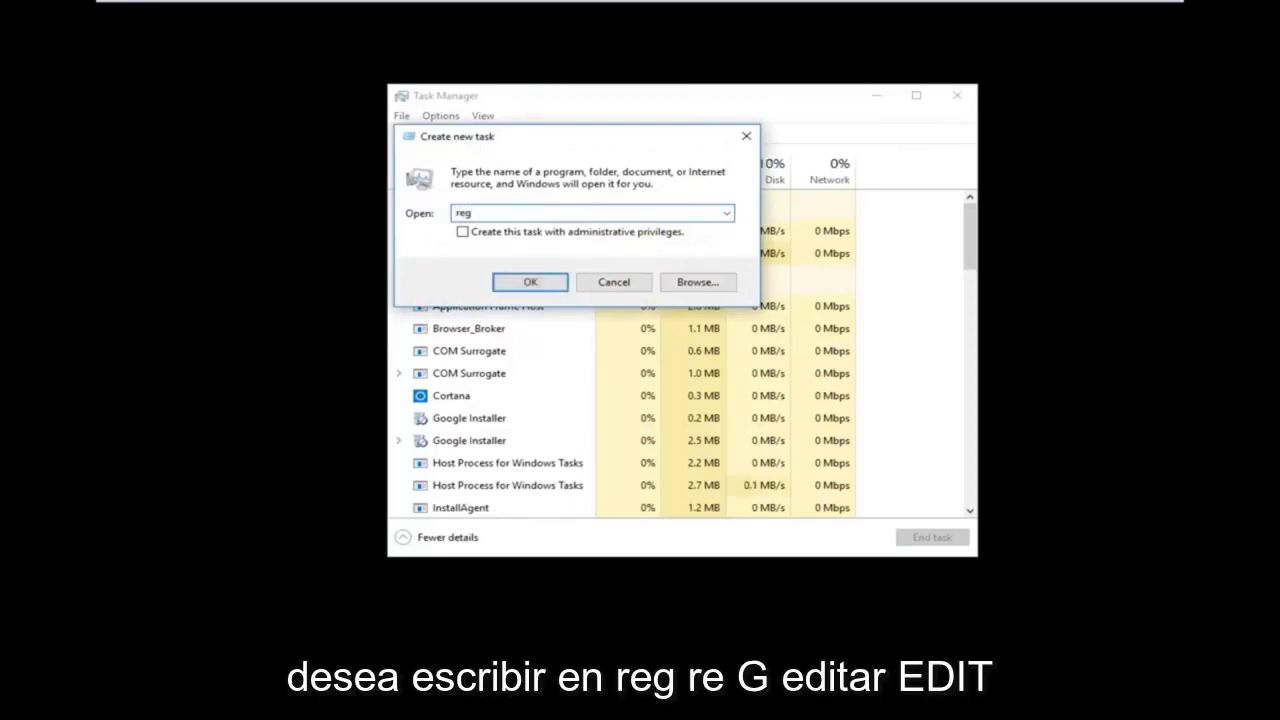
{"action": "type", "text": "edit"}
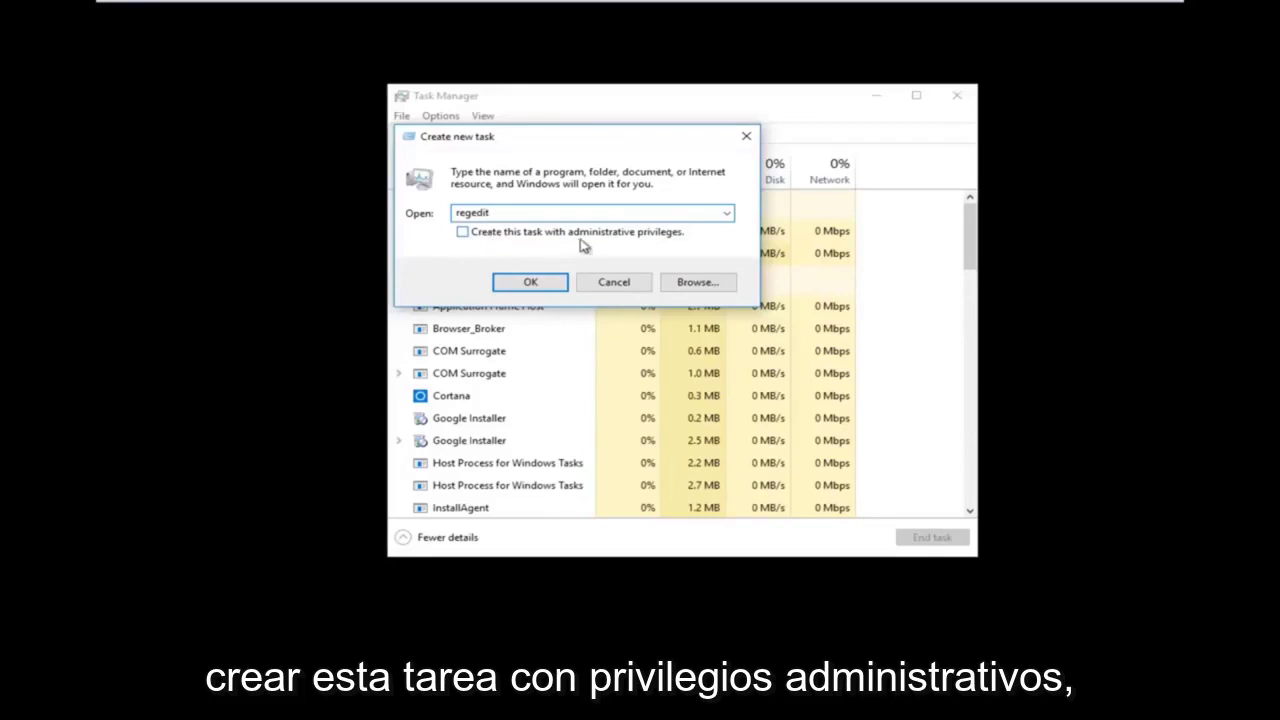
{"action": "left_click", "coordinate": [468, 236]}
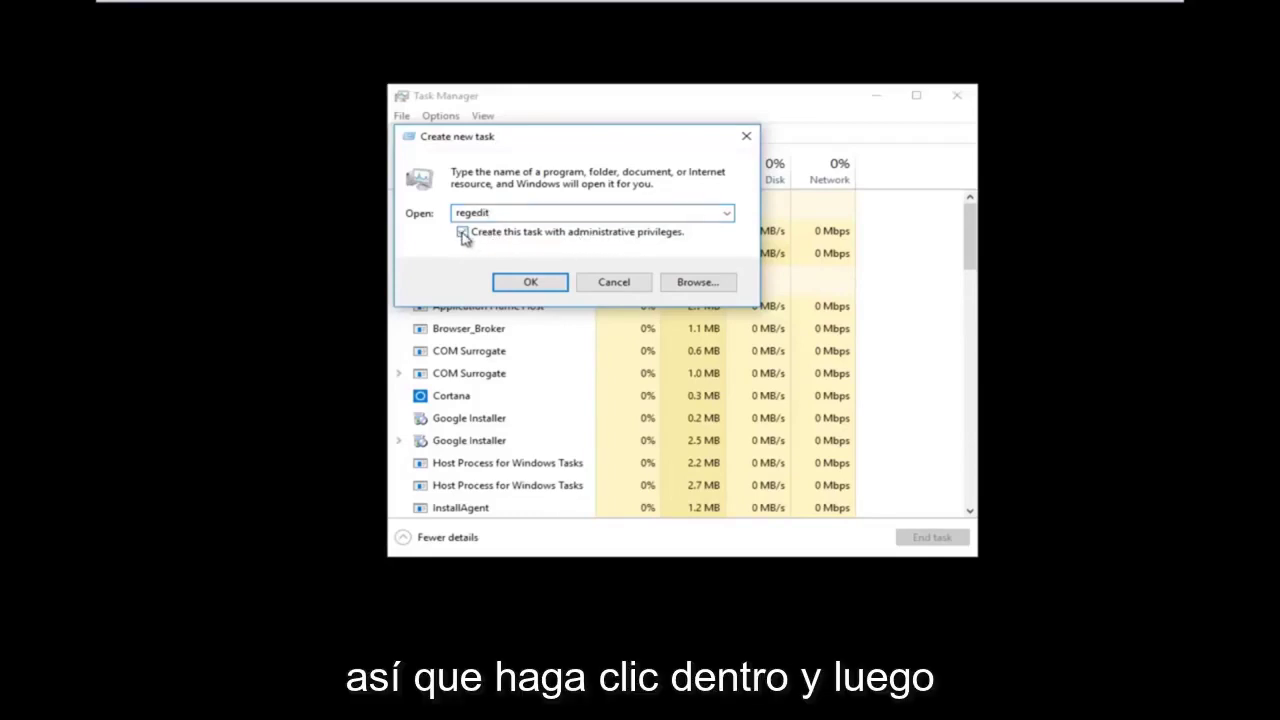
{"action": "left_click", "coordinate": [529, 283]}
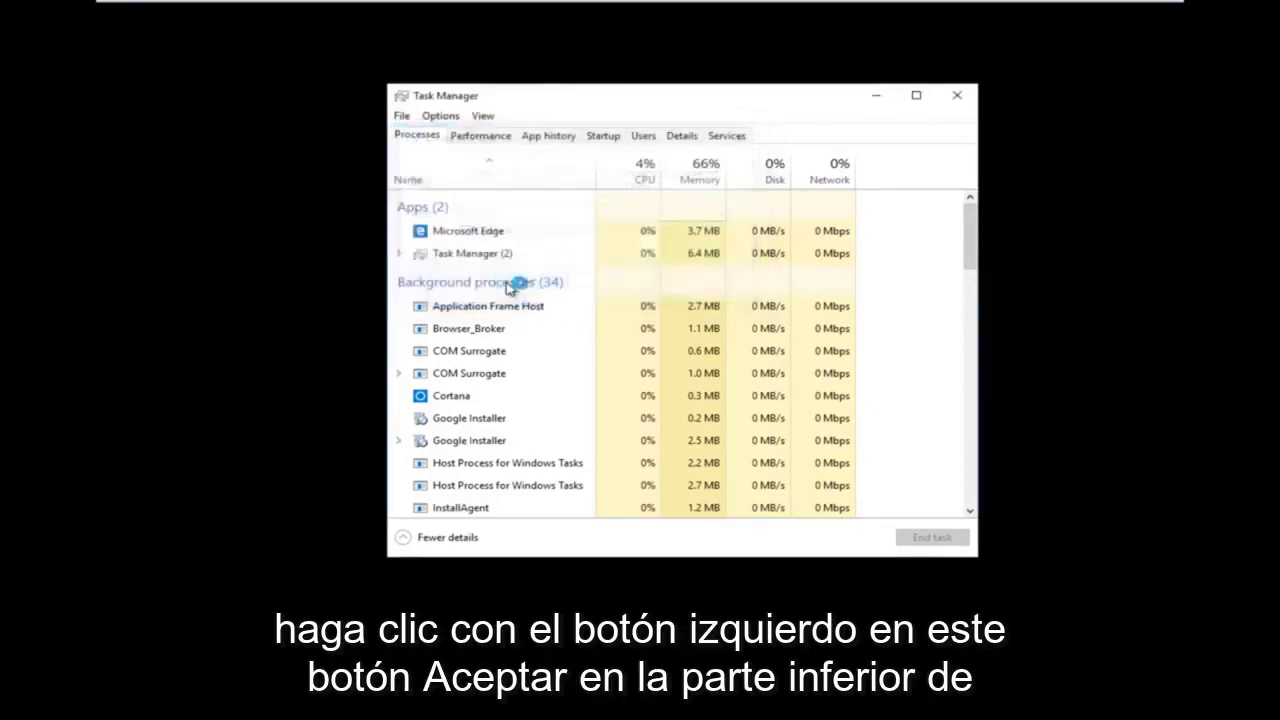
Step: Expand HKEY_LOCAL_MACHINE > SOFTWARE > Microsoft, widening the key tree pane so names fit
{"action": "left_click_drag", "start_coordinate": [495, 160], "coordinate": [530, 121]}
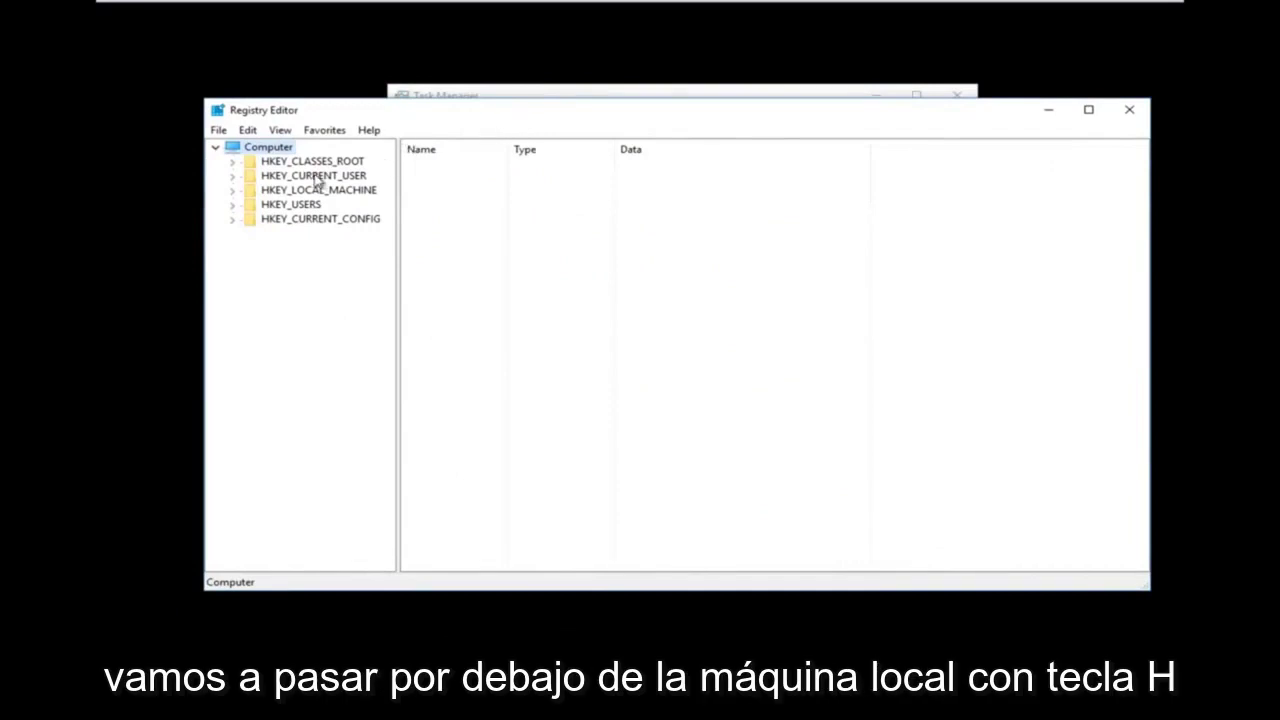
{"action": "left_click", "coordinate": [232, 192]}
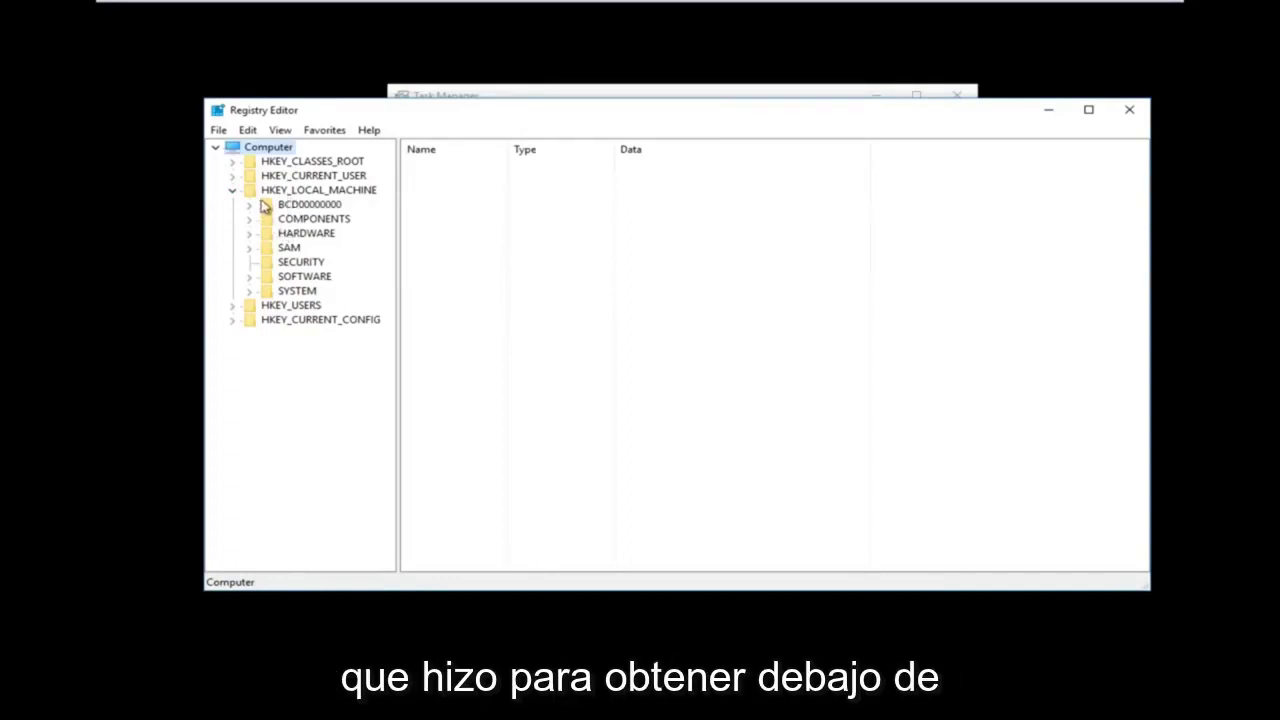
{"action": "left_click", "coordinate": [249, 279]}
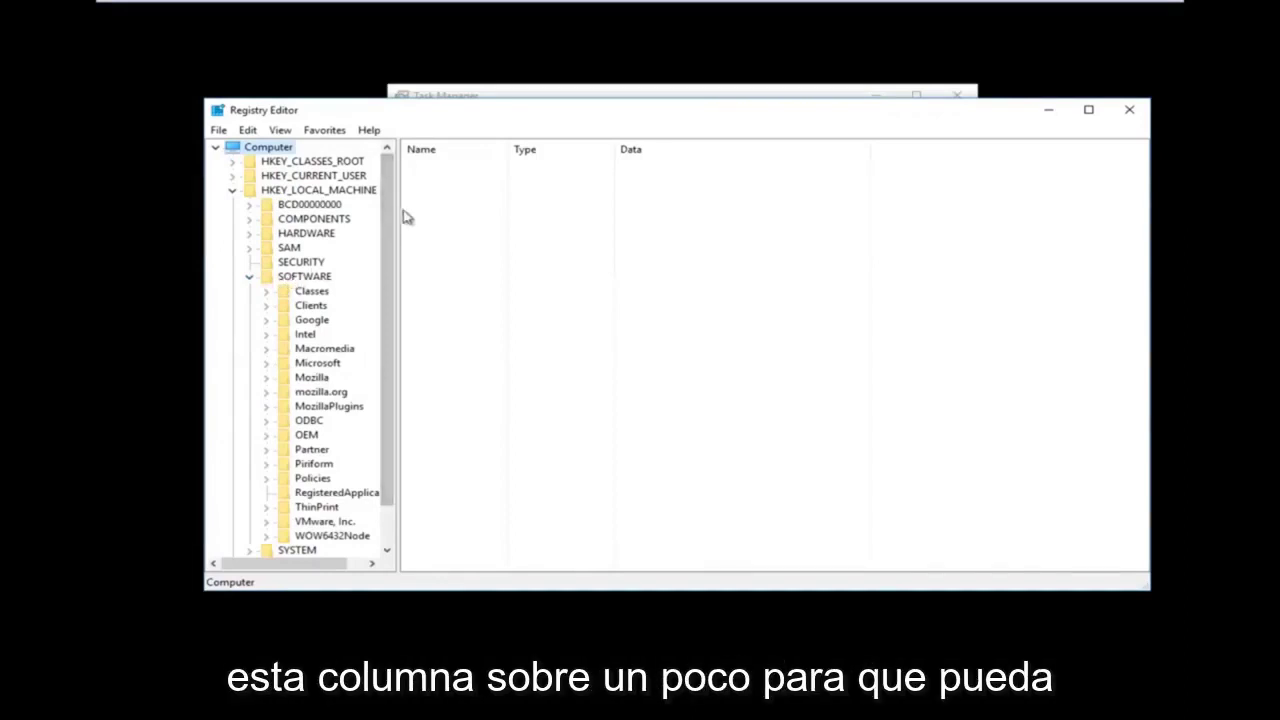
{"action": "left_click_drag", "start_coordinate": [393, 204], "coordinate": [476, 198]}
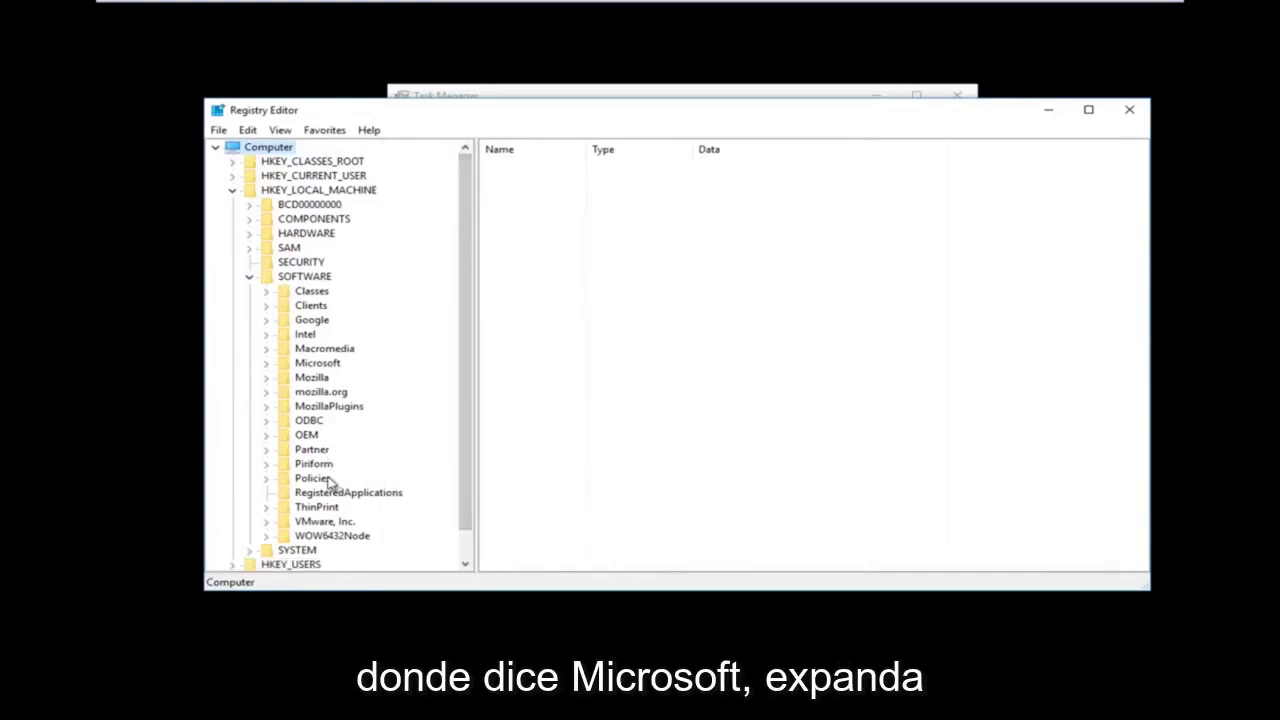
{"action": "left_click", "coordinate": [266, 364]}
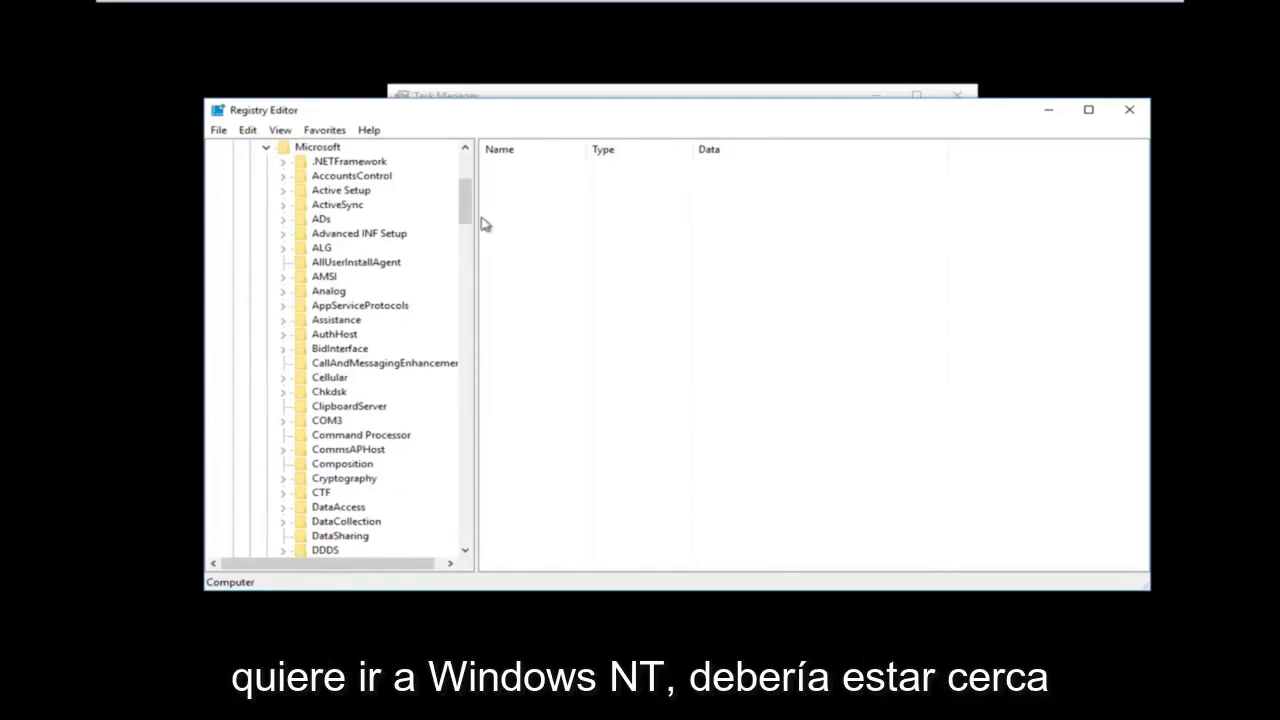
{"action": "left_click_drag", "start_coordinate": [465, 216], "coordinate": [455, 492]}
Step: Expand Windows NT and its CurrentVersion key, widening the key tree further
{"action": "left_click", "coordinate": [345, 478]}
{"action": "scroll", "coordinate": [300, 420], "scroll_direction": "down", "scroll_amount": 2}
{"action": "left_click", "coordinate": [284, 393]}
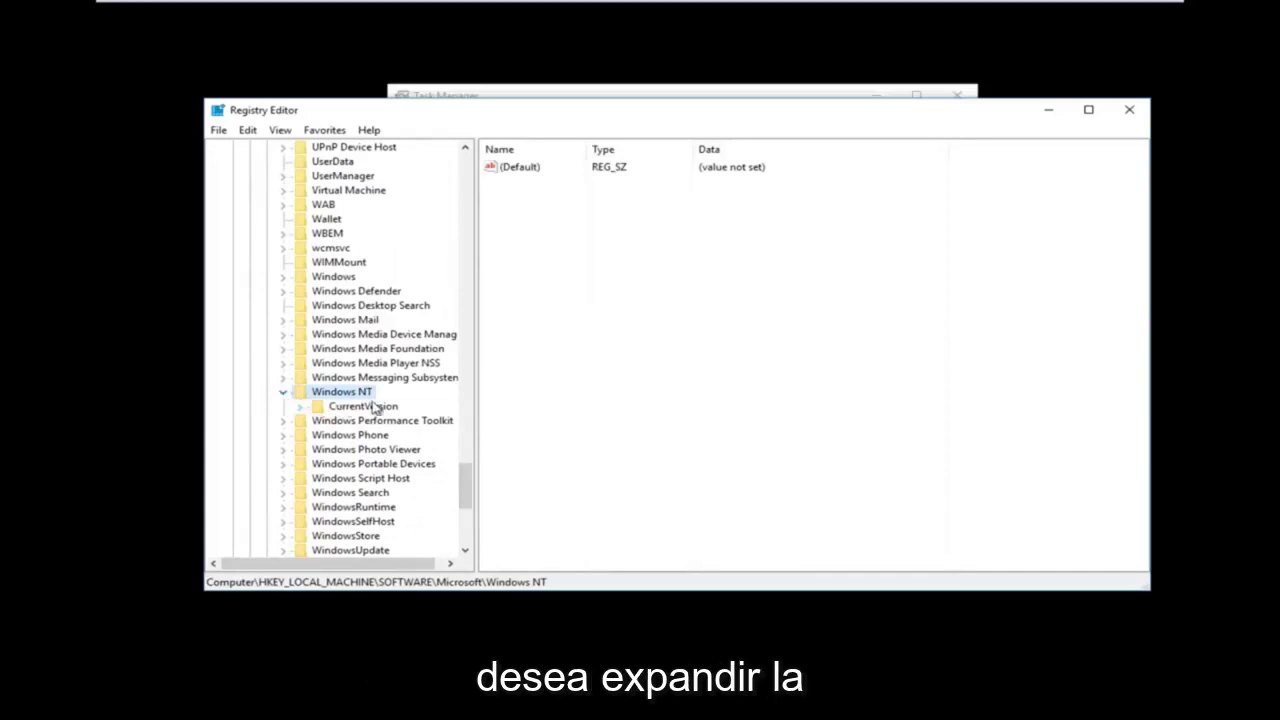
{"action": "left_click", "coordinate": [302, 407]}
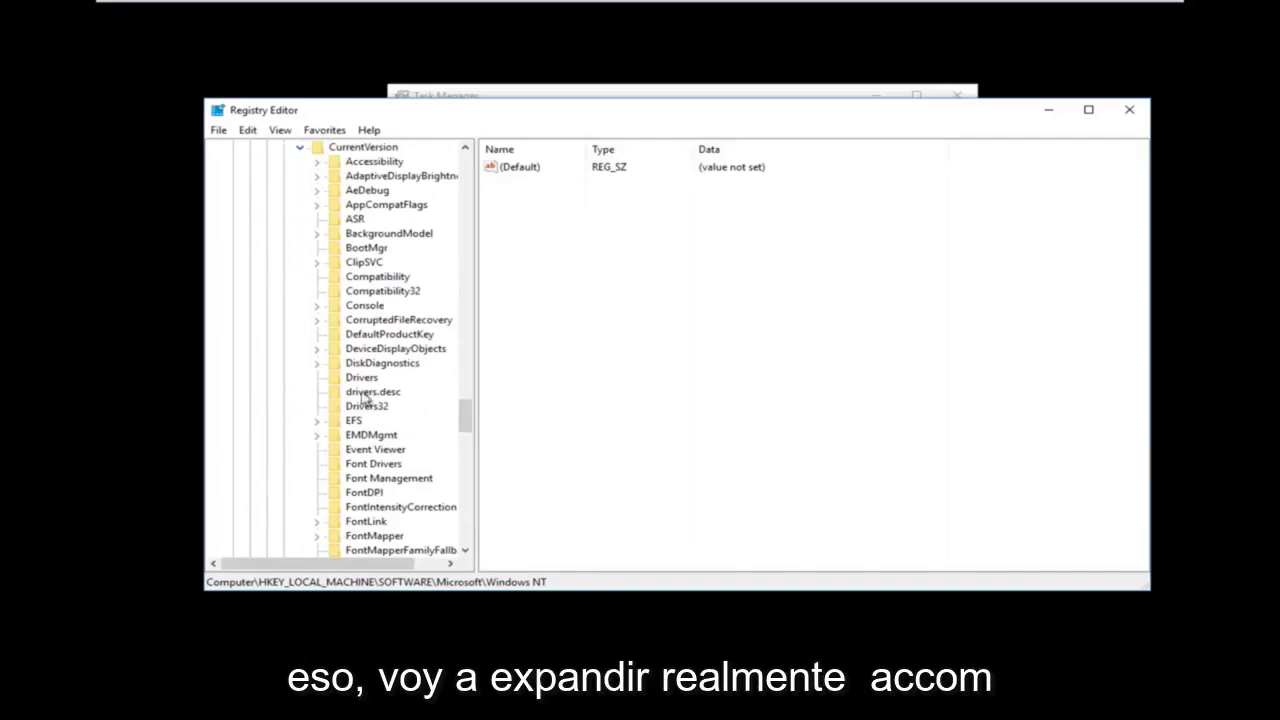
{"action": "left_click_drag", "start_coordinate": [476, 168], "coordinate": [556, 200]}
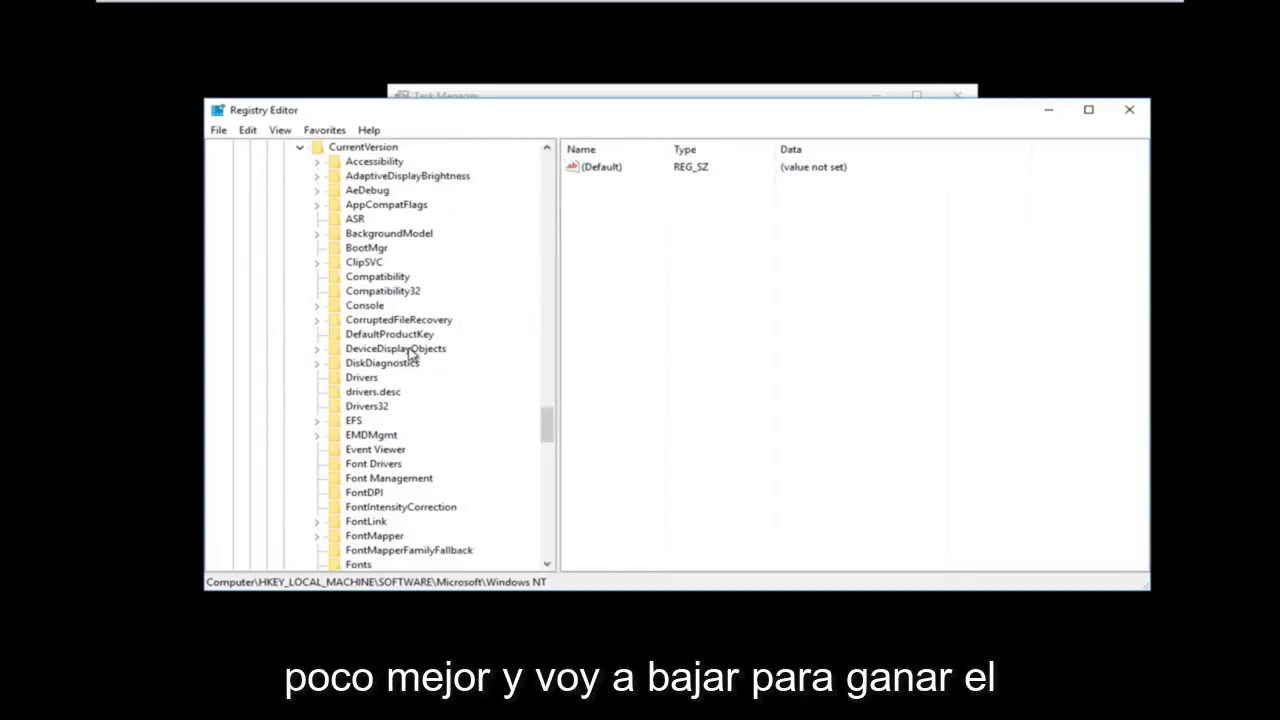
Step: Select the Winlogon key and open its Shell value for editing
{"action": "scroll", "coordinate": [427, 358], "scroll_direction": "down", "scroll_amount": 1}
{"action": "scroll", "coordinate": [427, 358], "scroll_direction": "down", "scroll_amount": 18}
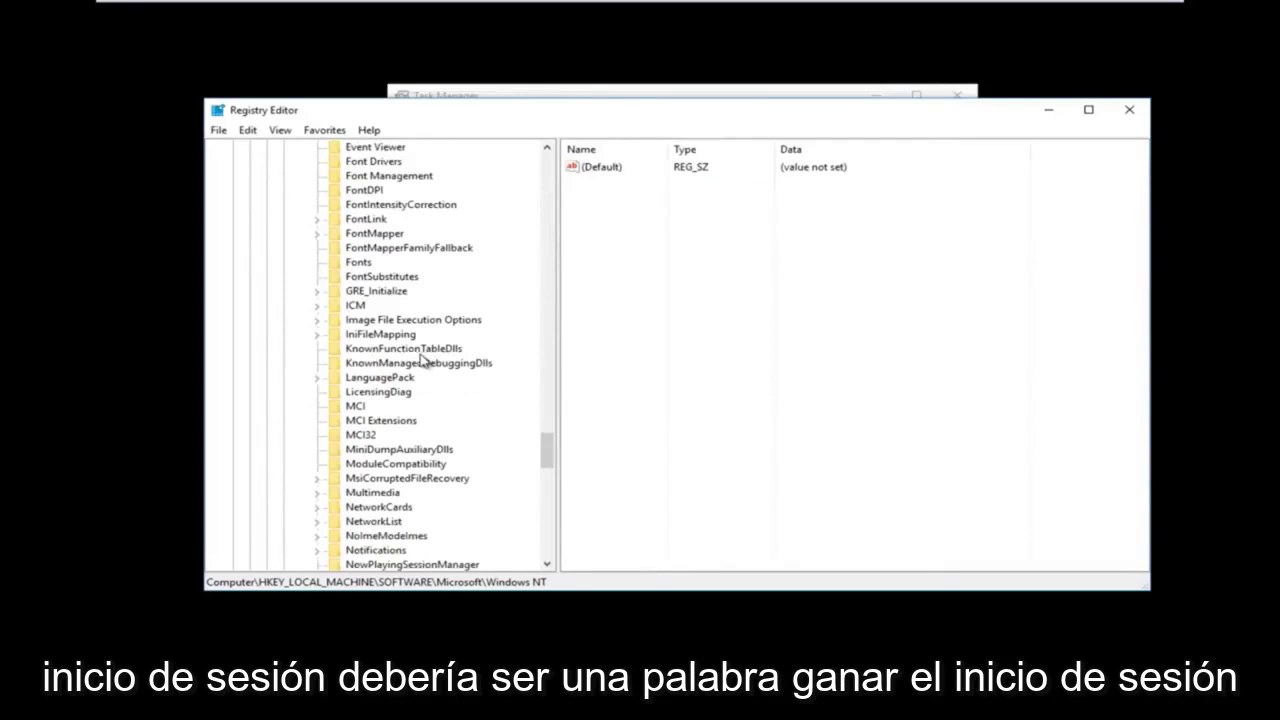
{"action": "scroll", "coordinate": [420, 364], "scroll_direction": "down", "scroll_amount": 2}
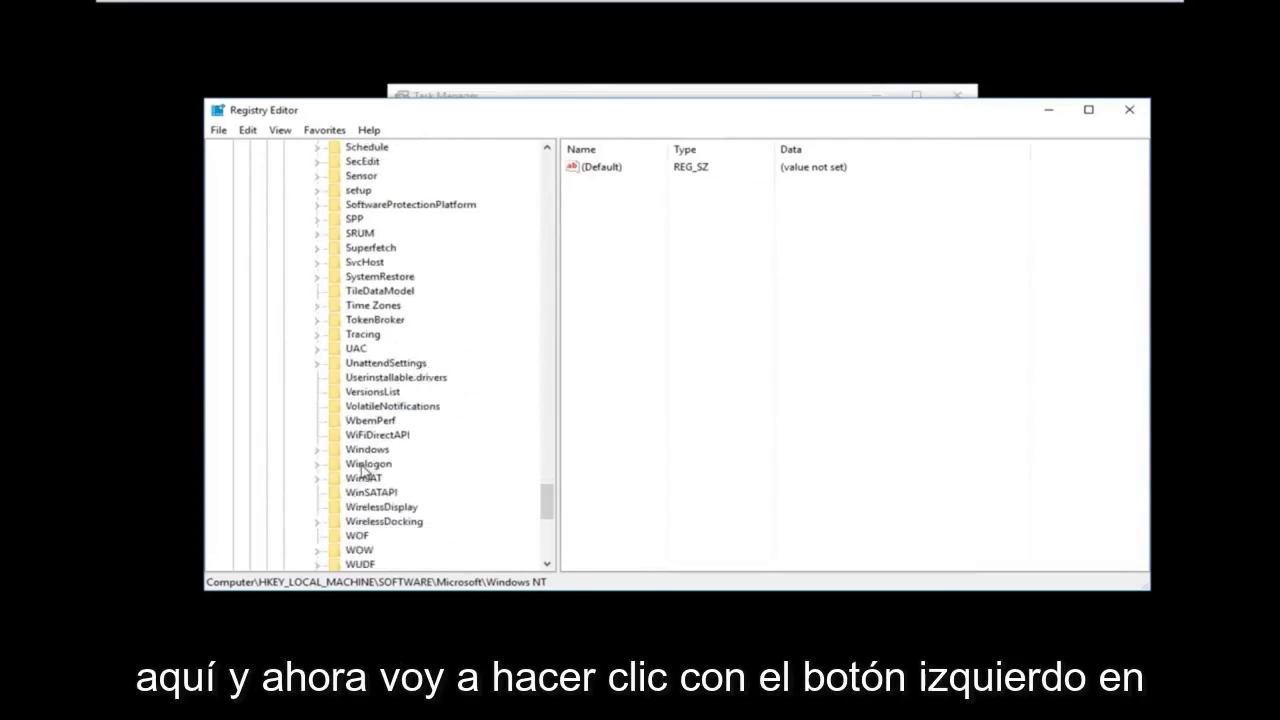
{"action": "left_click", "coordinate": [366, 464]}
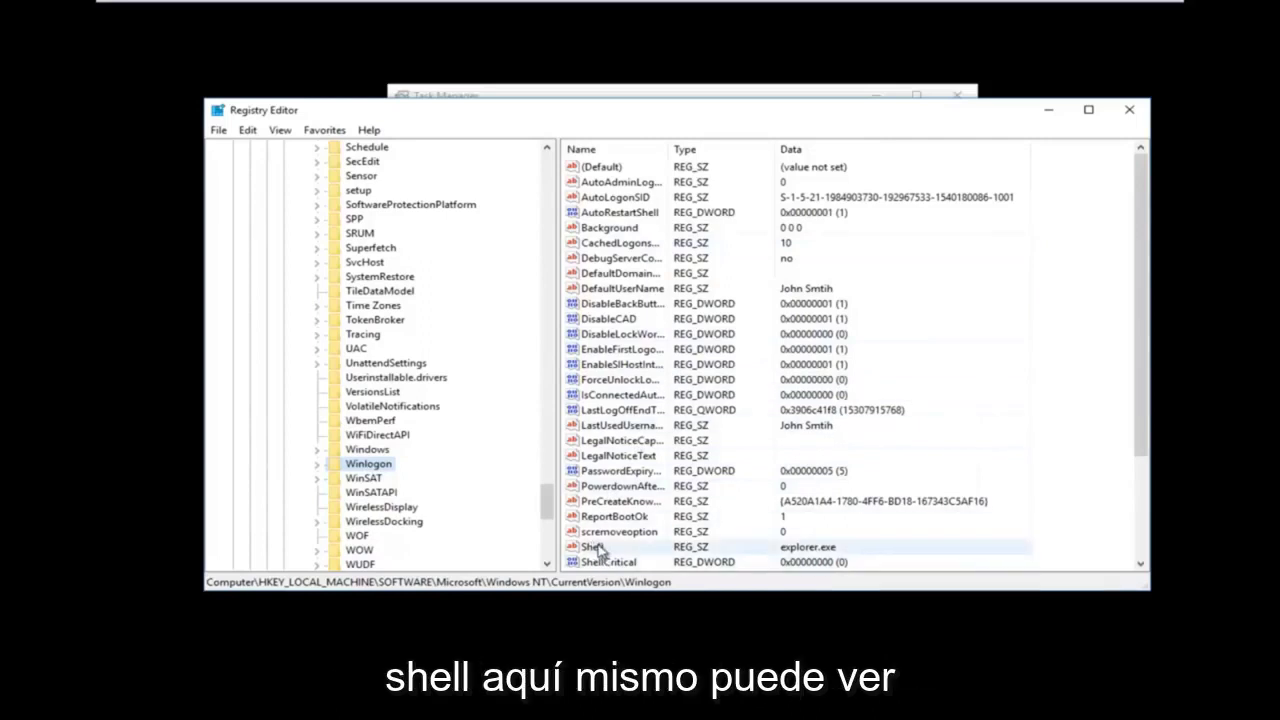
{"action": "scroll", "coordinate": [788, 388], "scroll_direction": "down", "scroll_amount": 3}
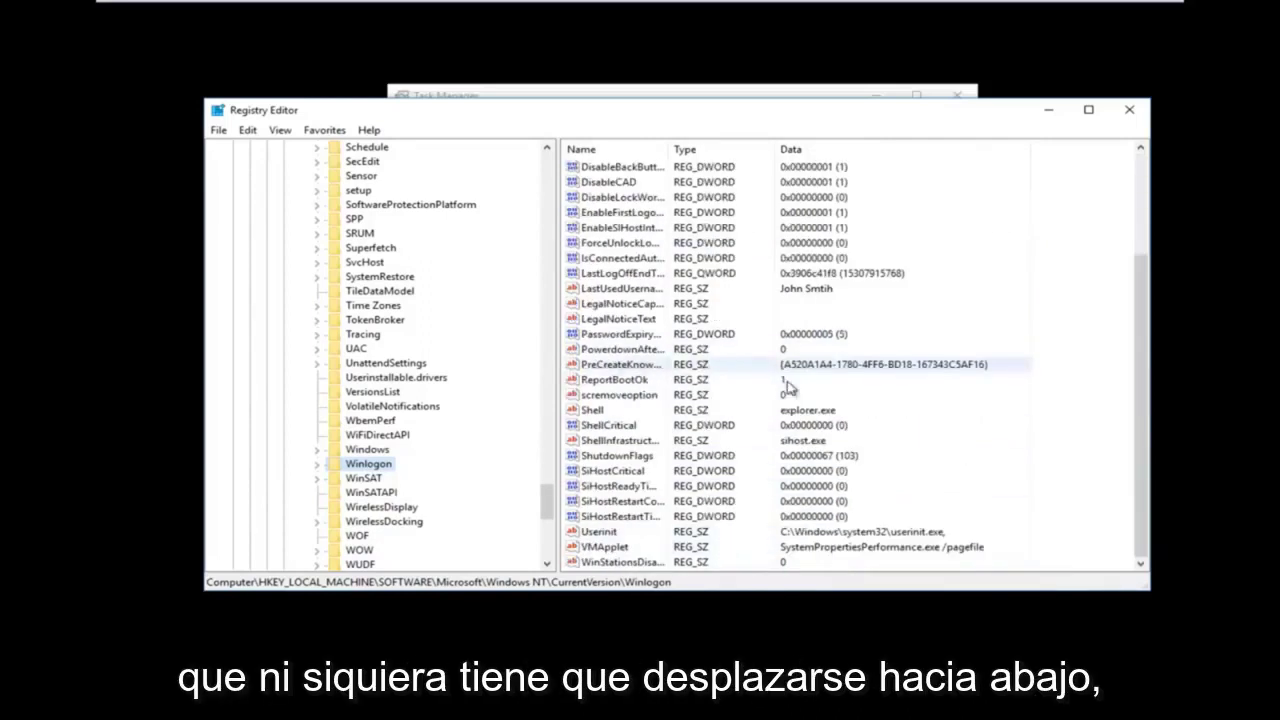
{"action": "double_click", "coordinate": [596, 412]}
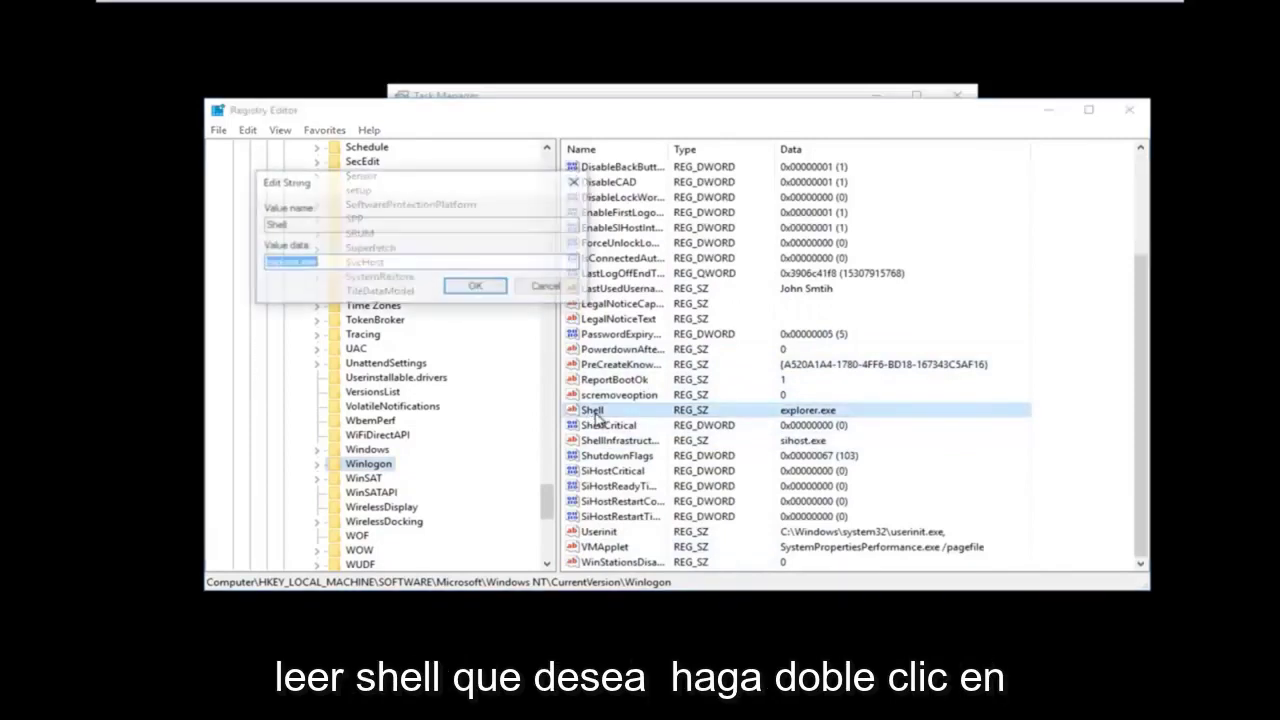
Step: Replace the Shell value data with 'explorer.exe', save it, and close Registry Editor
{"action": "left_click_drag", "start_coordinate": [378, 182], "coordinate": [685, 257]}
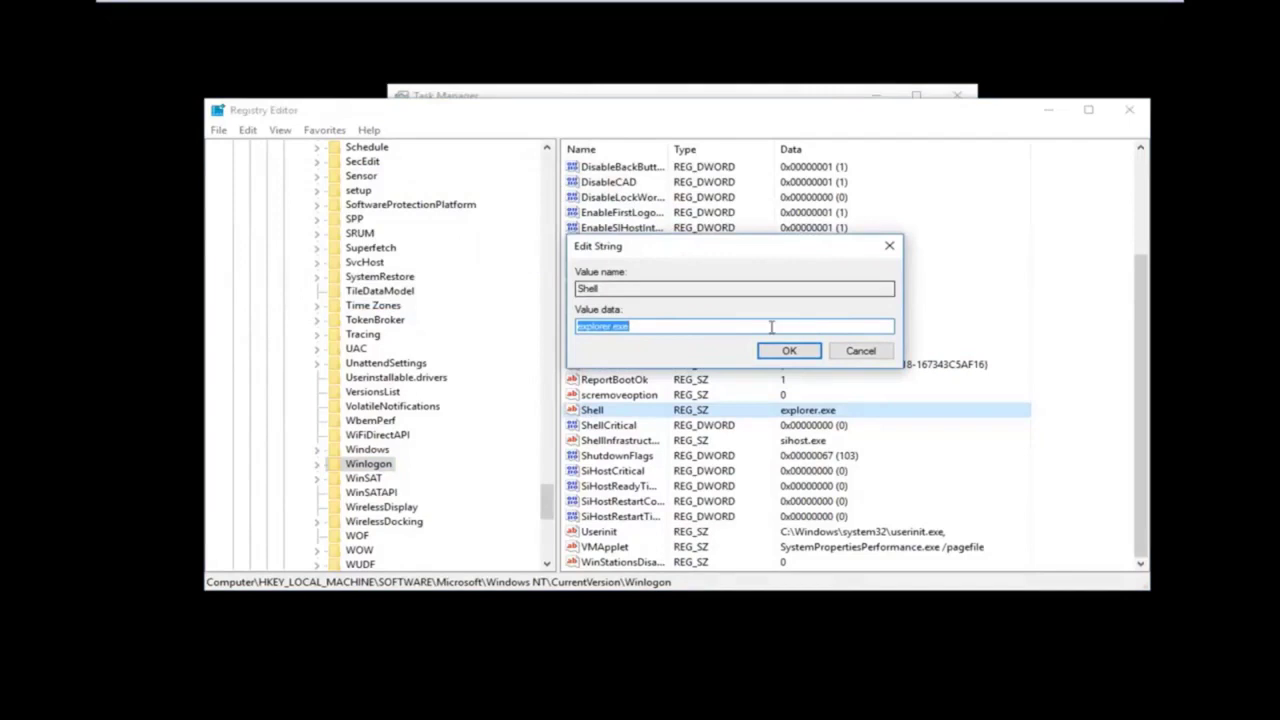
{"action": "left_click", "coordinate": [626, 326]}
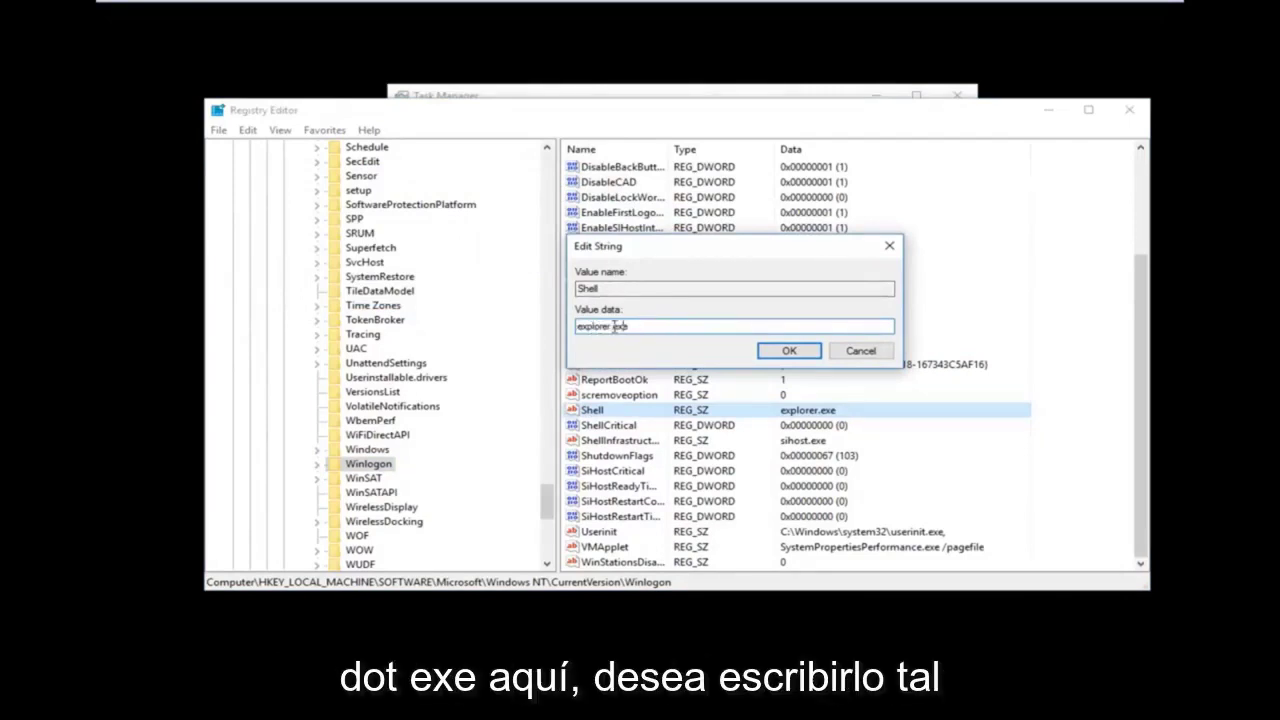
{"action": "type", "text": ","}
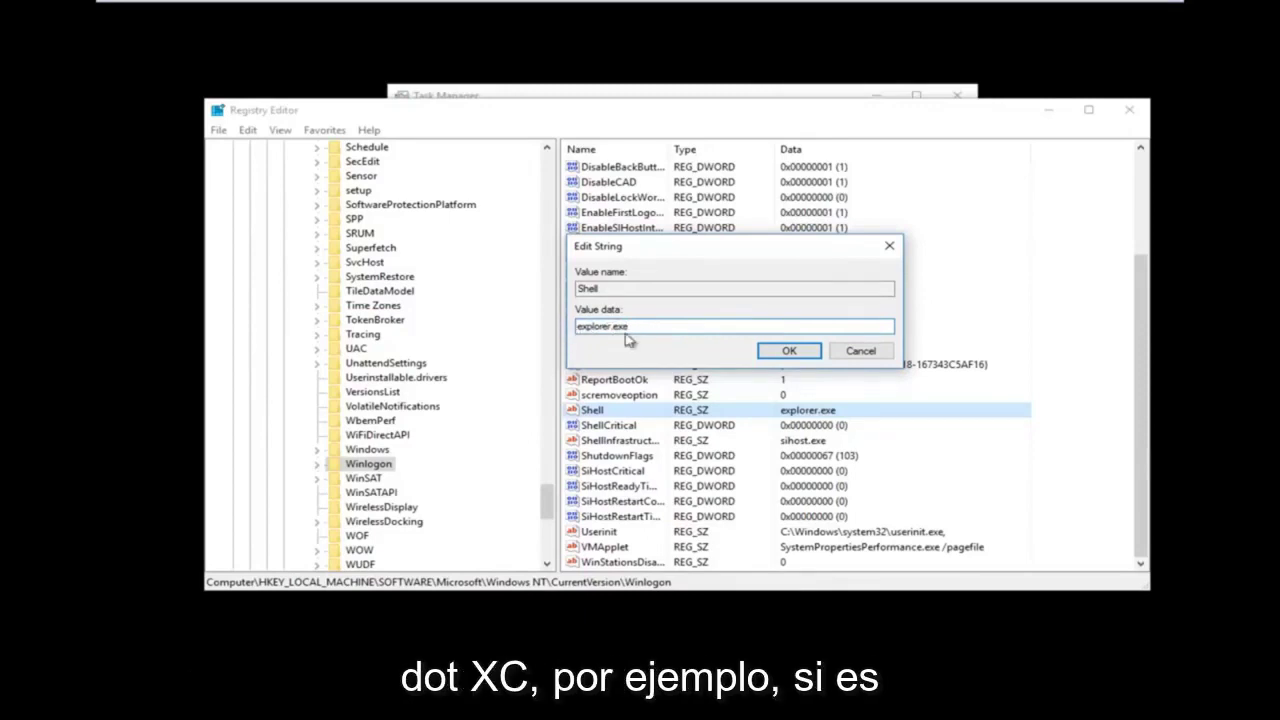
{"action": "key", "text": "ctrl+a"}
{"action": "type", "text": "fhfhgdgf"}
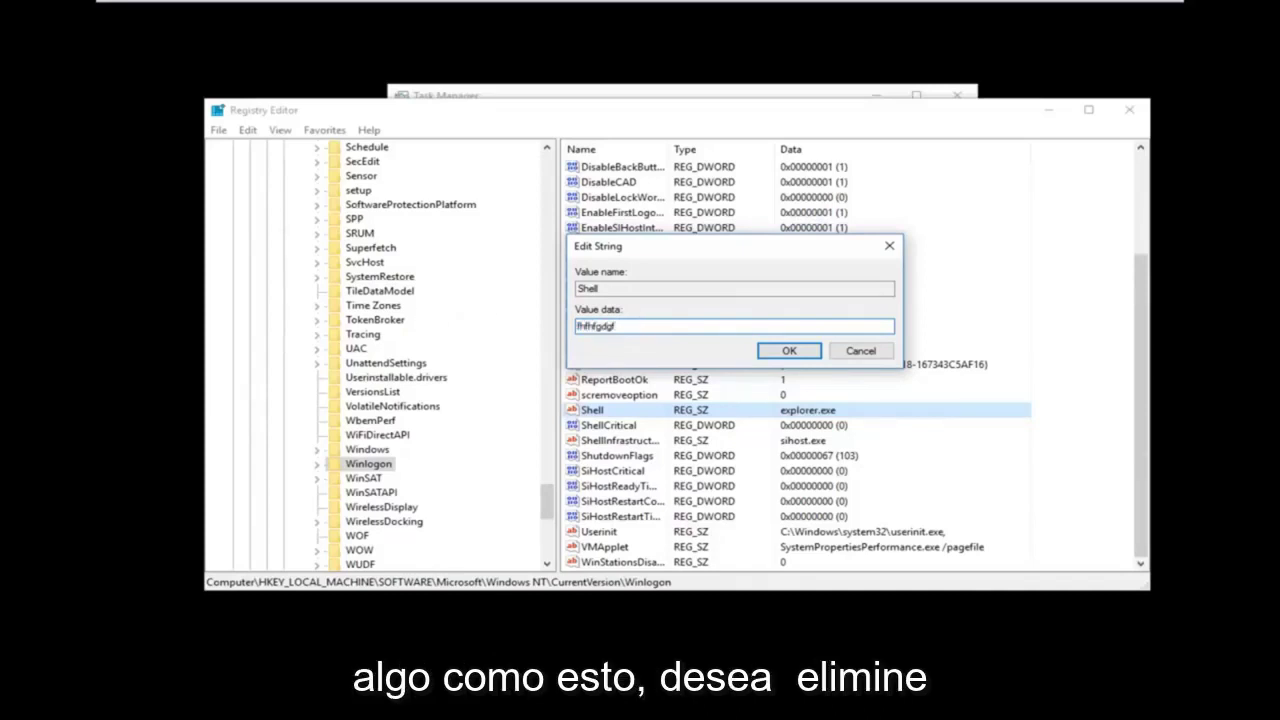
{"action": "key", "text": "BackSpace"}
{"action": "key", "text": "BackSpace"}
{"action": "key", "text": "BackSpace"}
{"action": "key", "text": "BackSpace"}
{"action": "key", "text": "BackSpace"}
{"action": "key", "text": "BackSpace"}
{"action": "key", "text": "BackSpace"}
{"action": "type", "text": "explorer"}
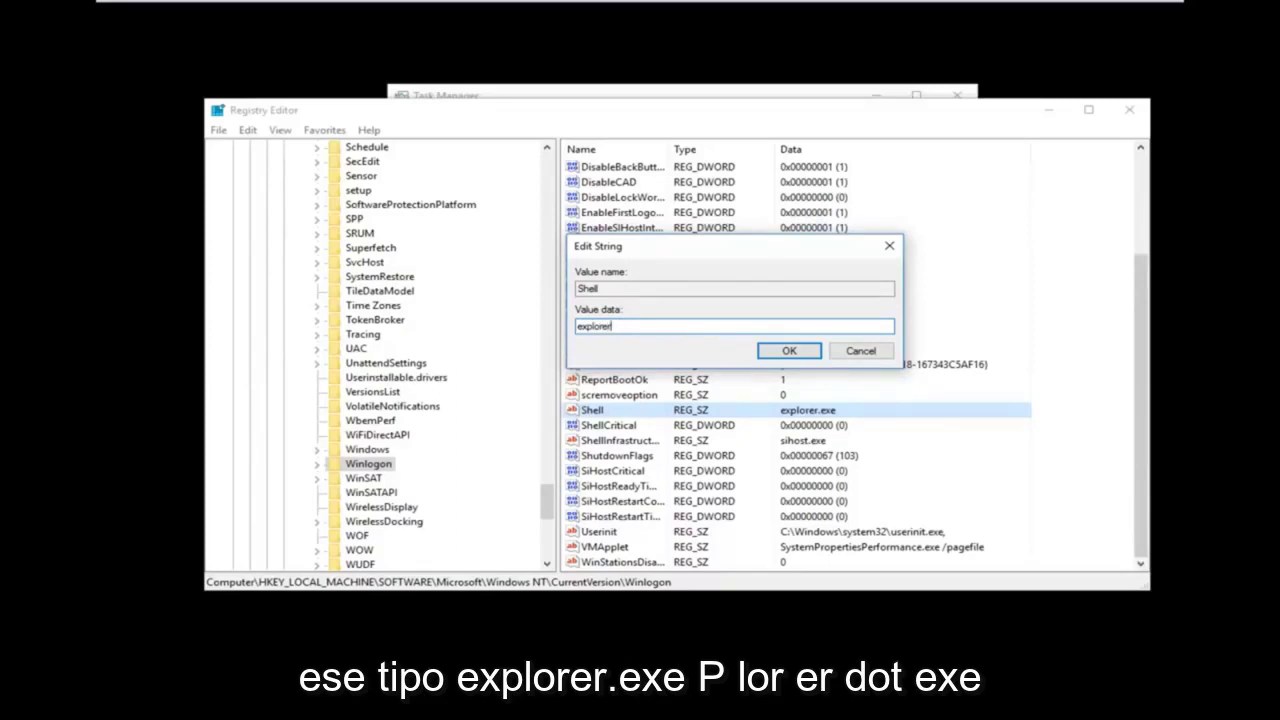
{"action": "type", "text": ".exe"}
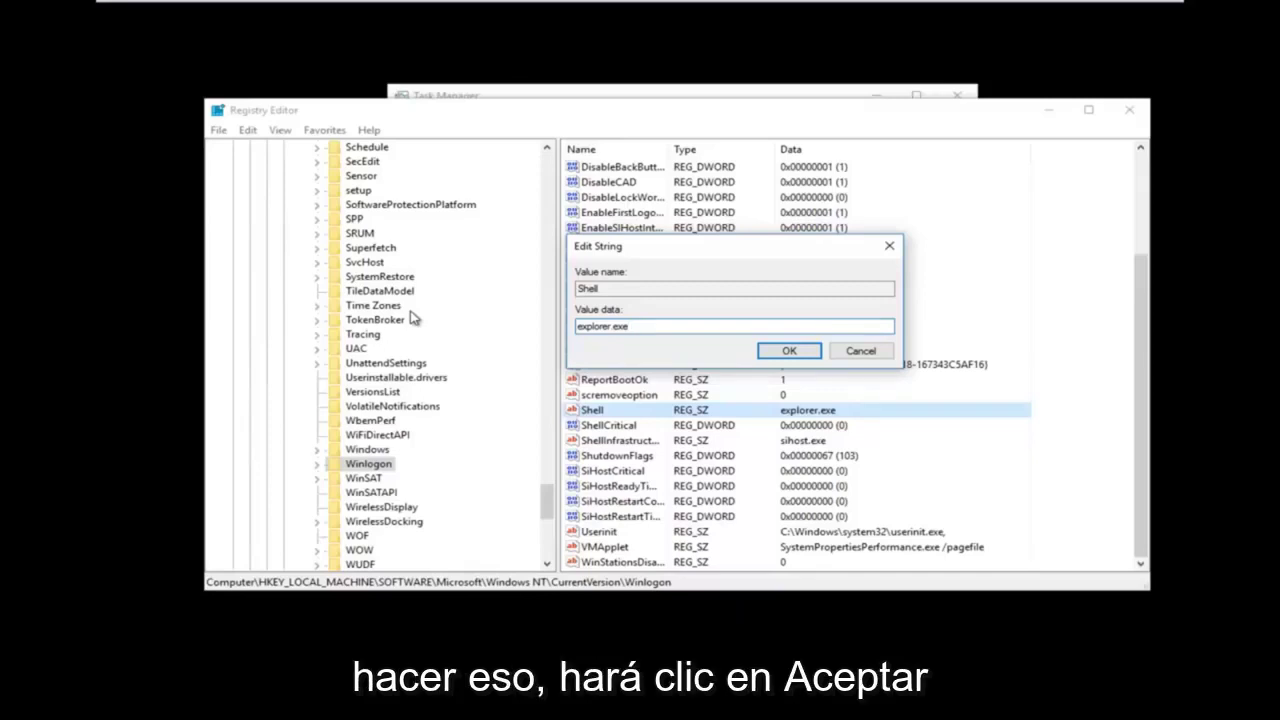
{"action": "left_click", "coordinate": [781, 353]}
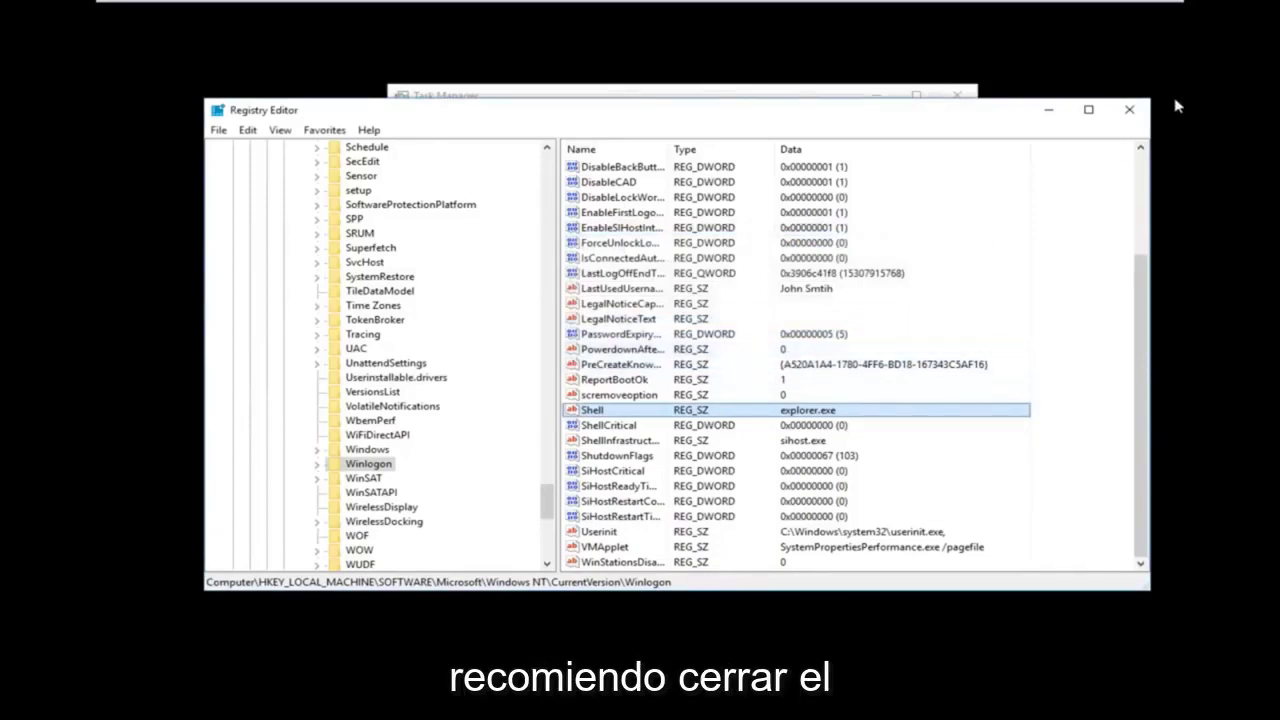
{"action": "left_click", "coordinate": [1130, 111]}
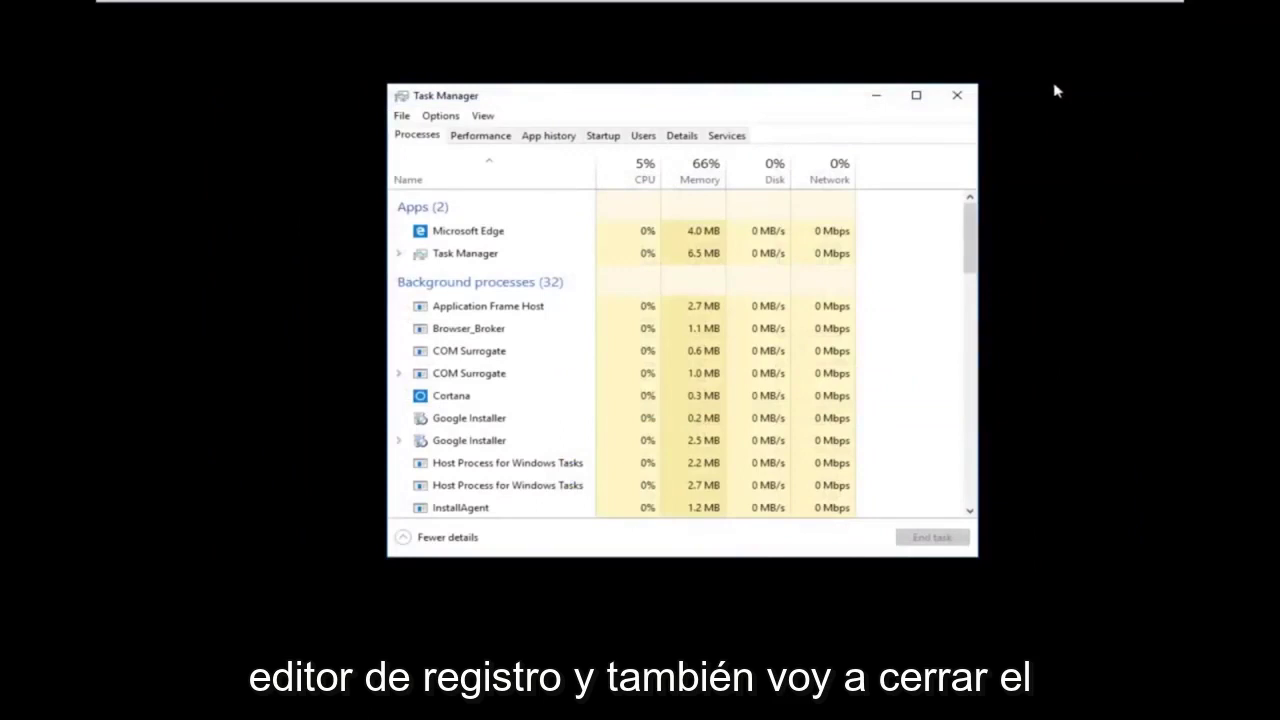
Step: Close Task Manager and bring up the Ctrl+Alt+Delete security screen
{"action": "left_click", "coordinate": [957, 97]}
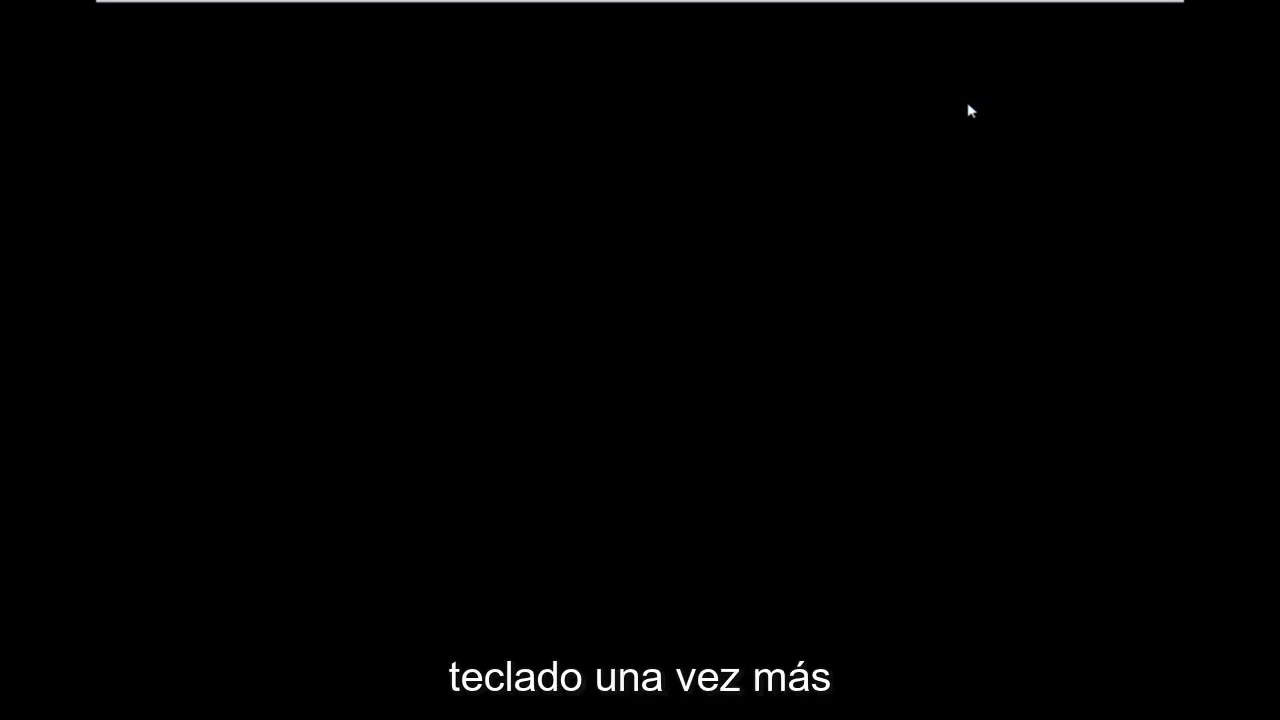
{"action": "key", "text": "ctrl+alt+Delete"}
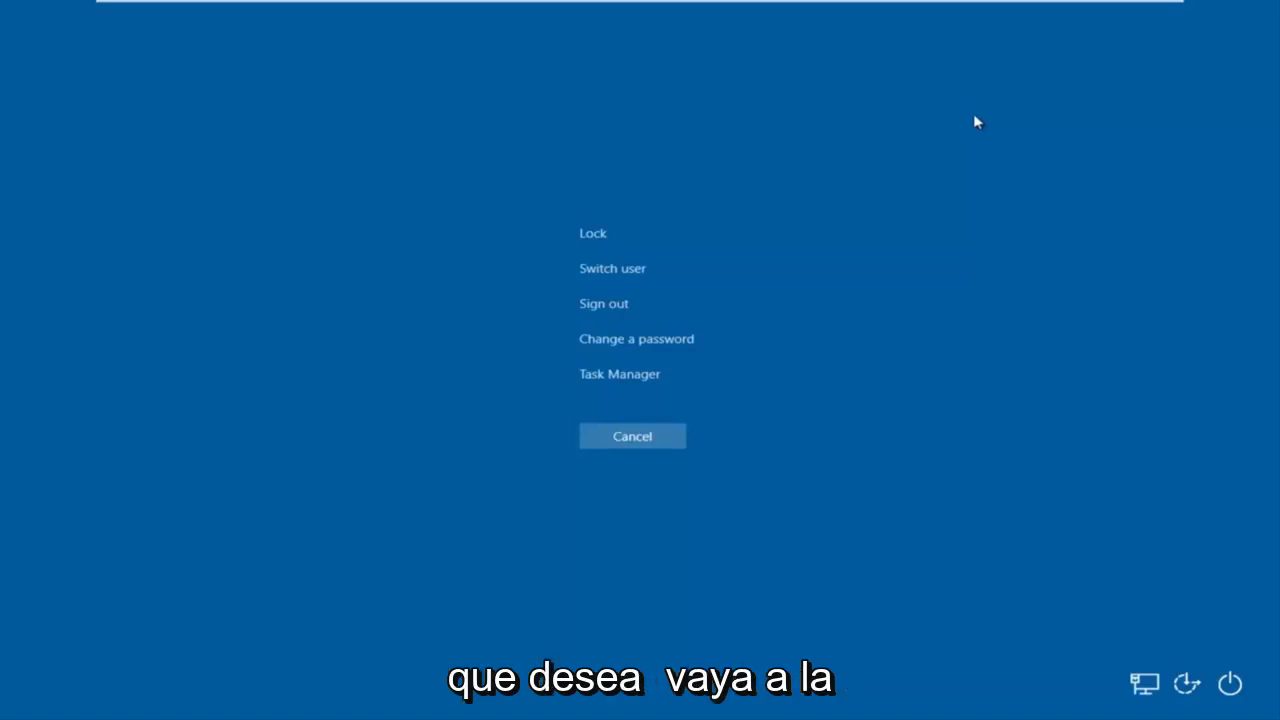
Step: Choose Update and restart from the power menu on the security screen
{"action": "left_click", "coordinate": [1229, 686]}
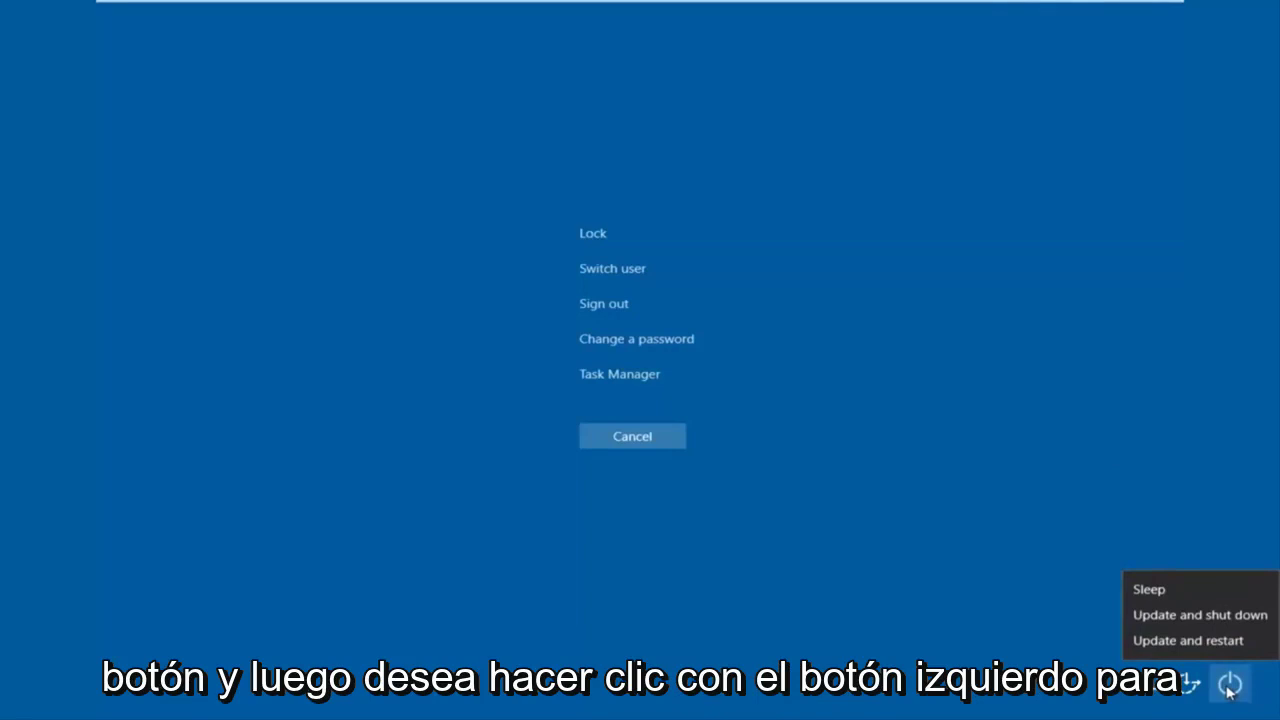
{"action": "left_click", "coordinate": [1156, 640]}
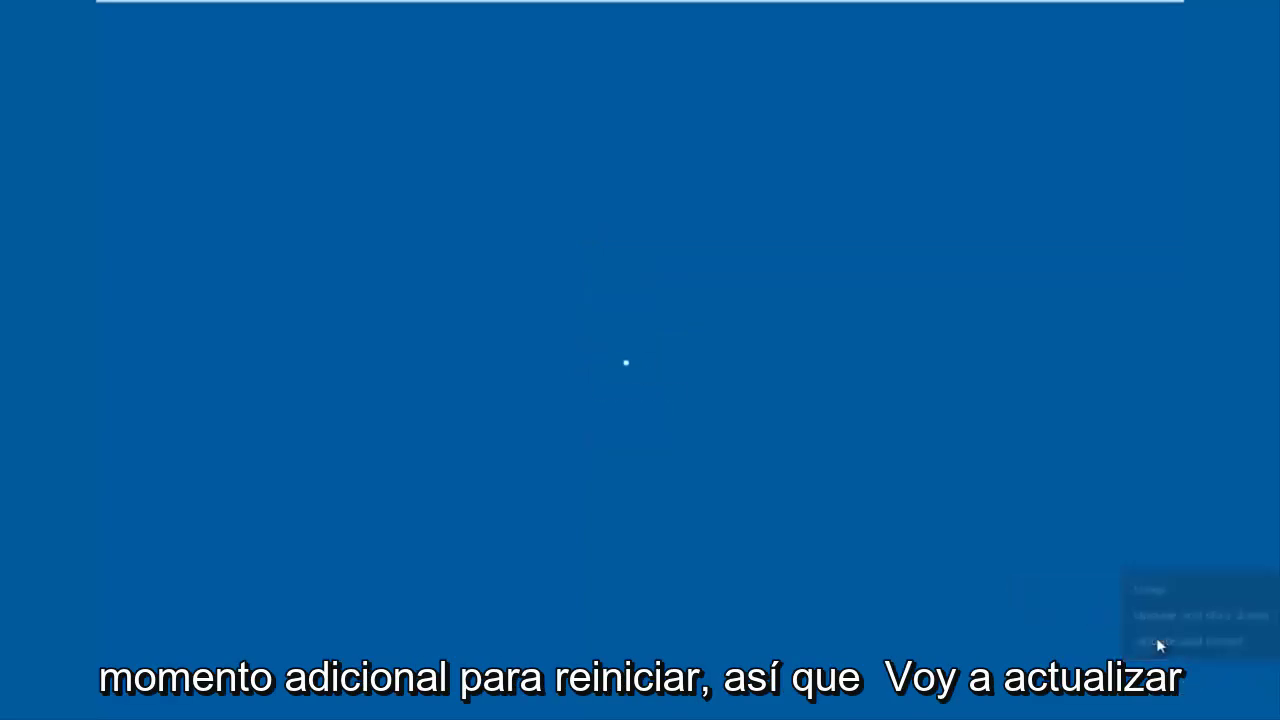